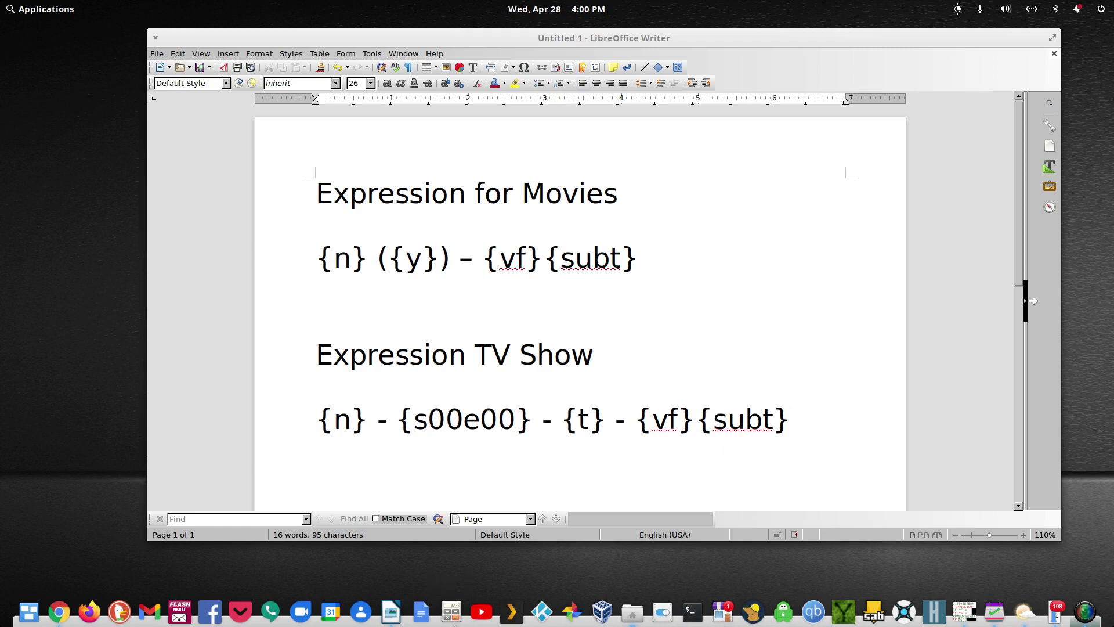
# Step: Minimize Writer and check that the Trust.Me folder holds Trust Me (2013) - 1080p.mp4
pyautogui.click(394, 616)
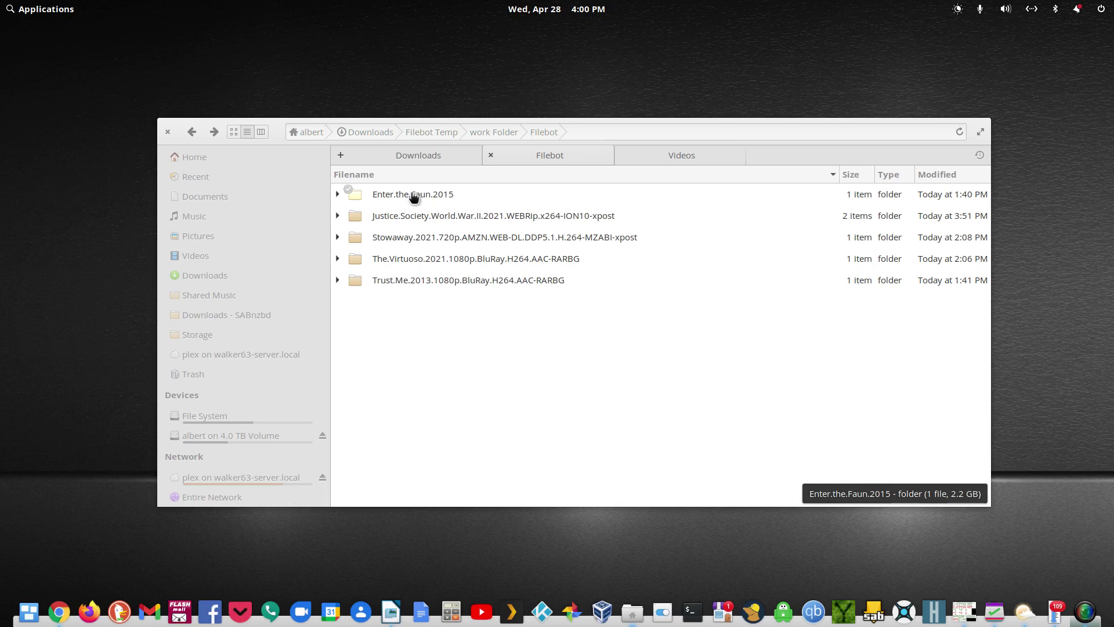
pyautogui.doubleClick(439, 283)
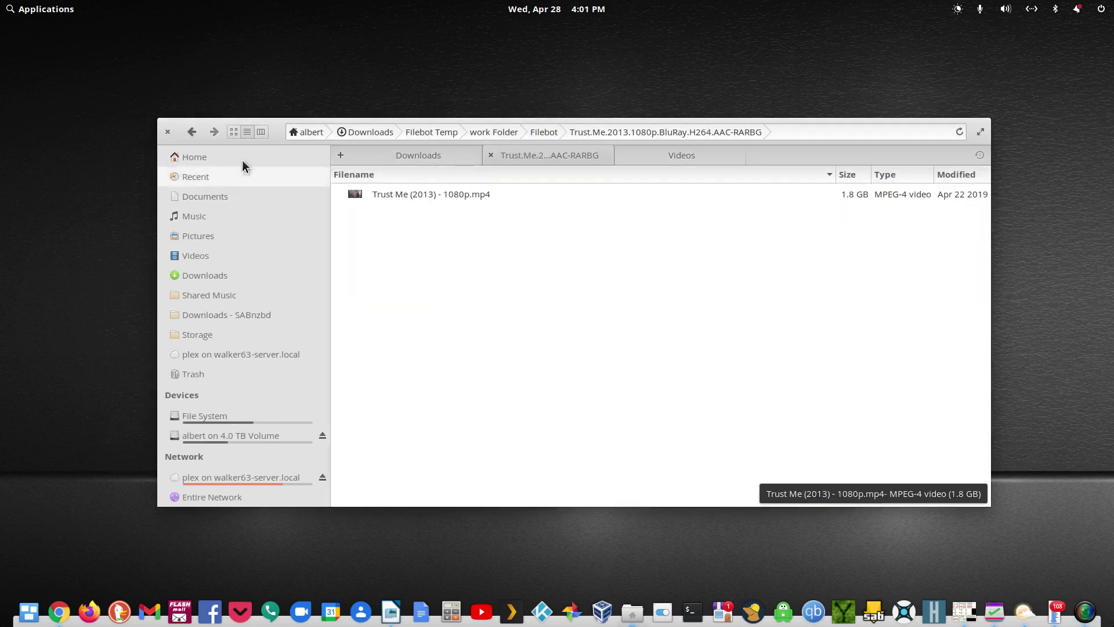
pyautogui.click(192, 134)
# Step: Return to work Folder and show the Open In app list for the Filebot folder
pyautogui.click(193, 134)
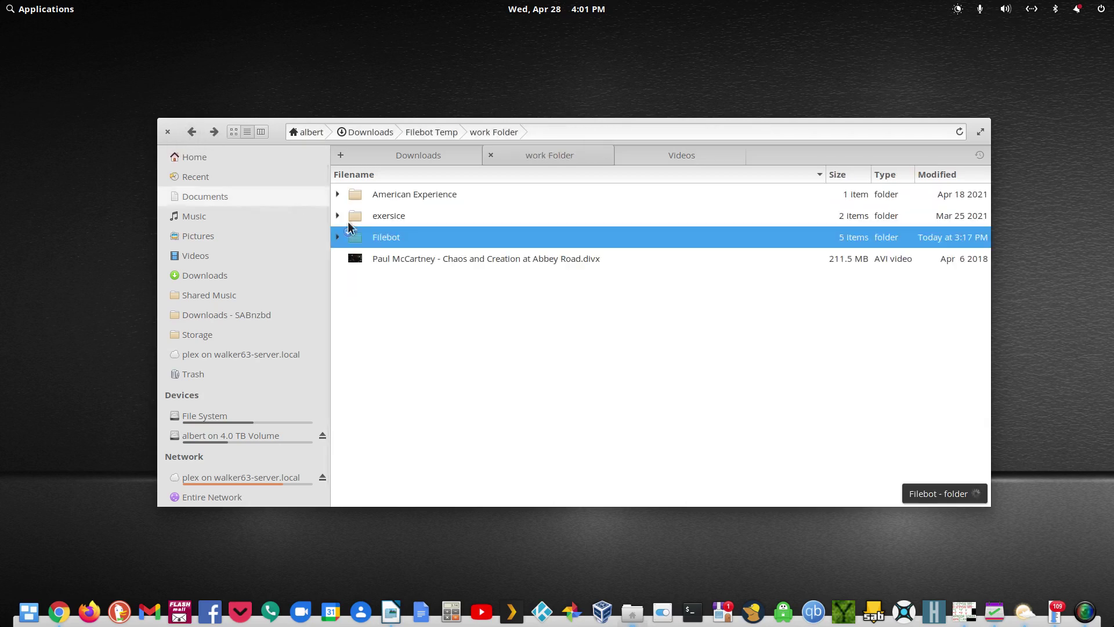
pyautogui.rightClick(383, 243)
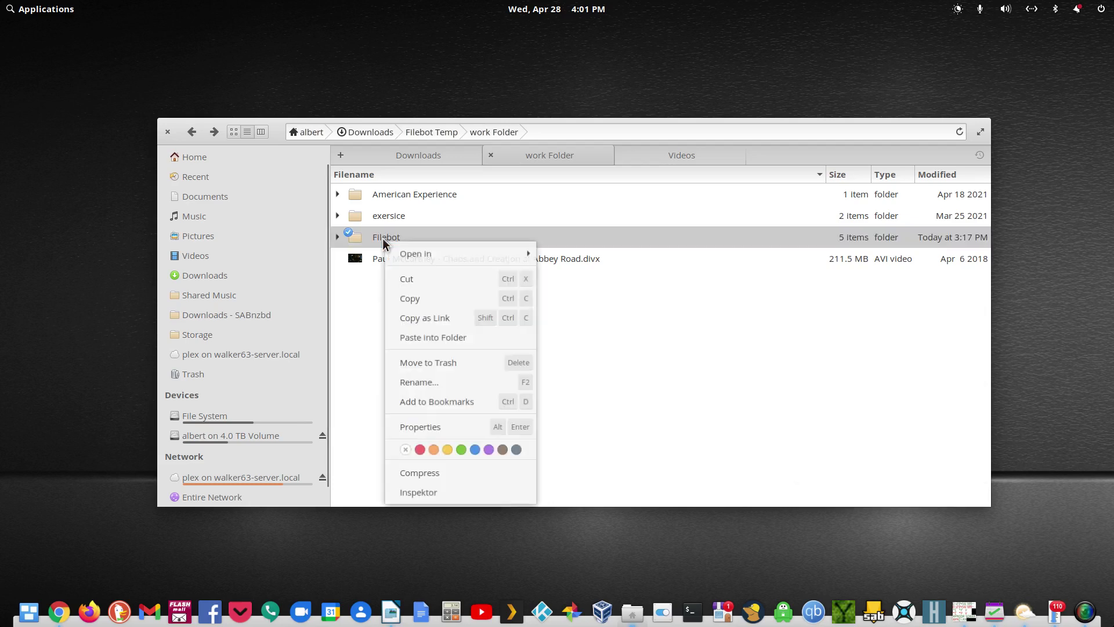
pyautogui.moveTo(406, 251)
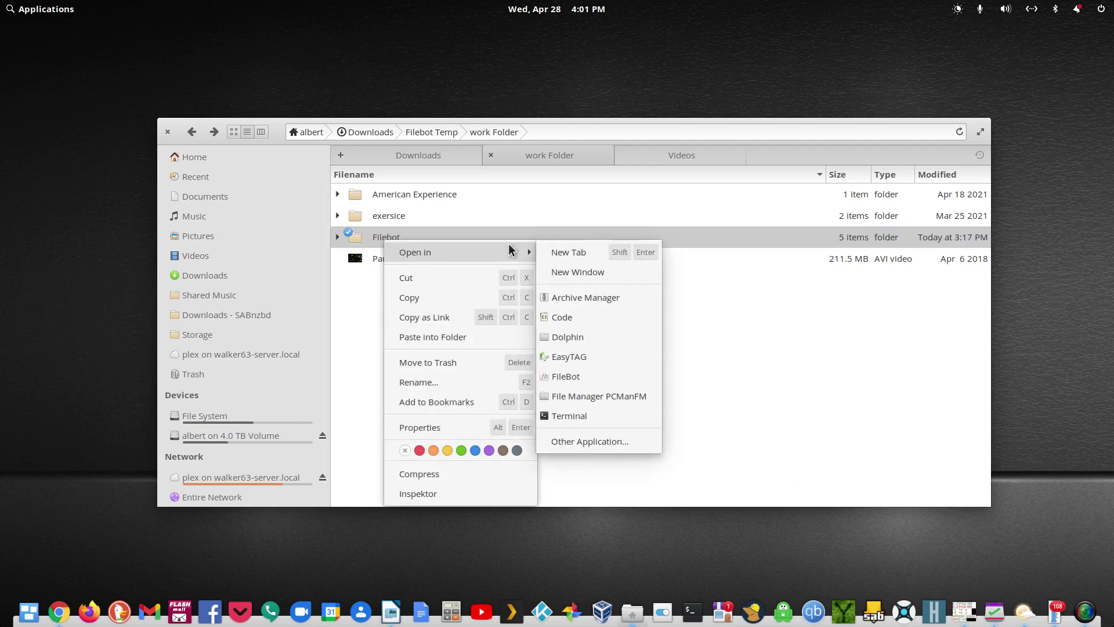
# Step: Load the Filebot folder's six files into FileBot's Rename panel and show the saved presets
pyautogui.click(571, 377)
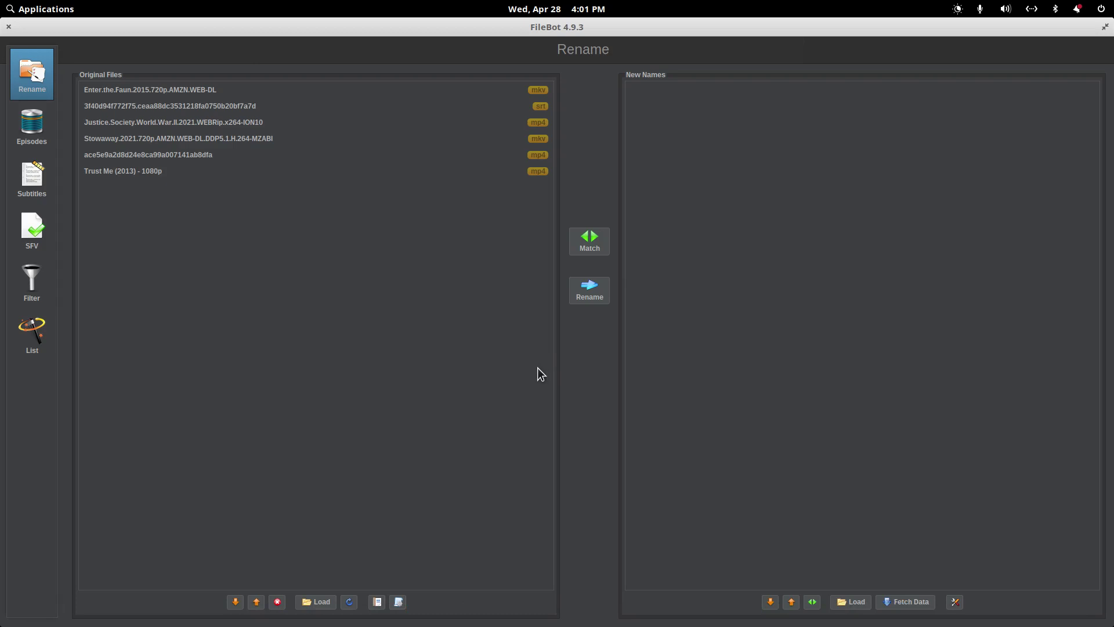
pyautogui.click(589, 240)
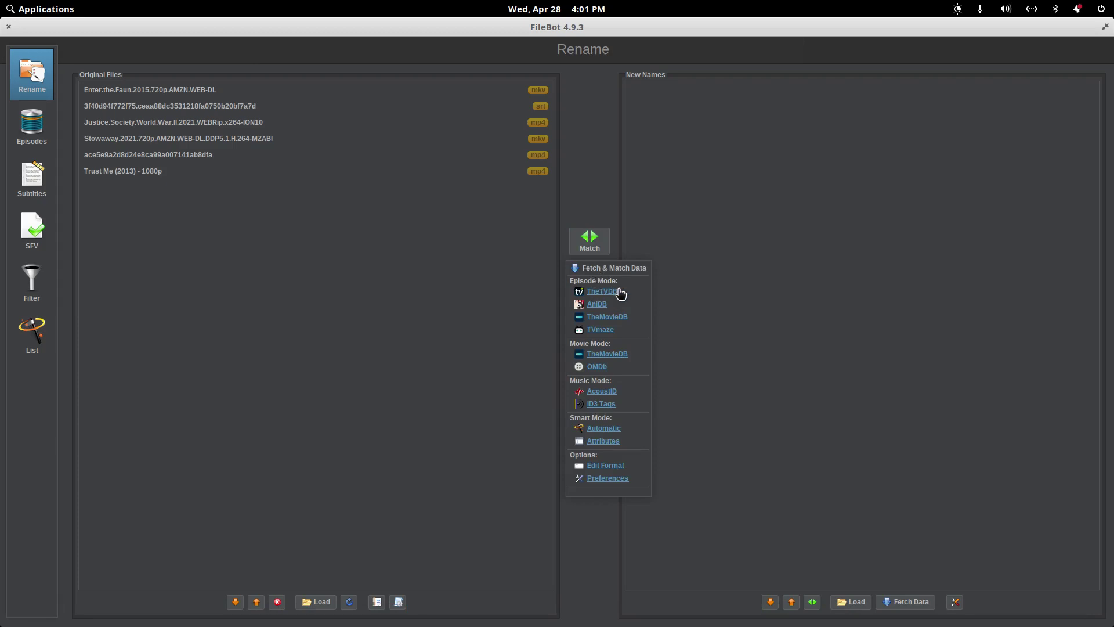
pyautogui.click(451, 357)
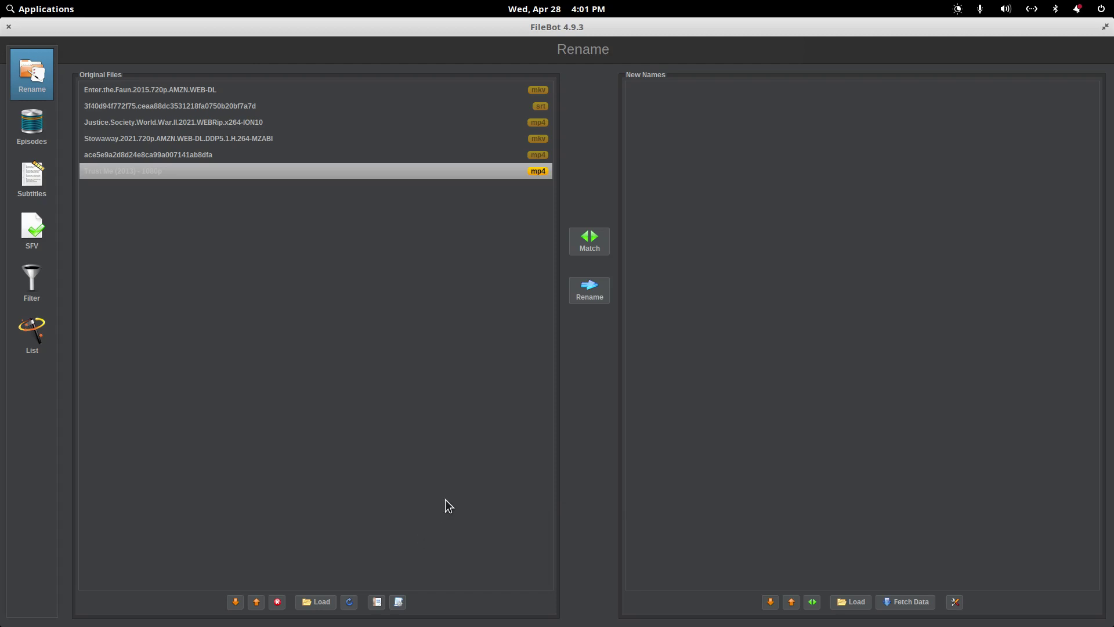
pyautogui.click(399, 604)
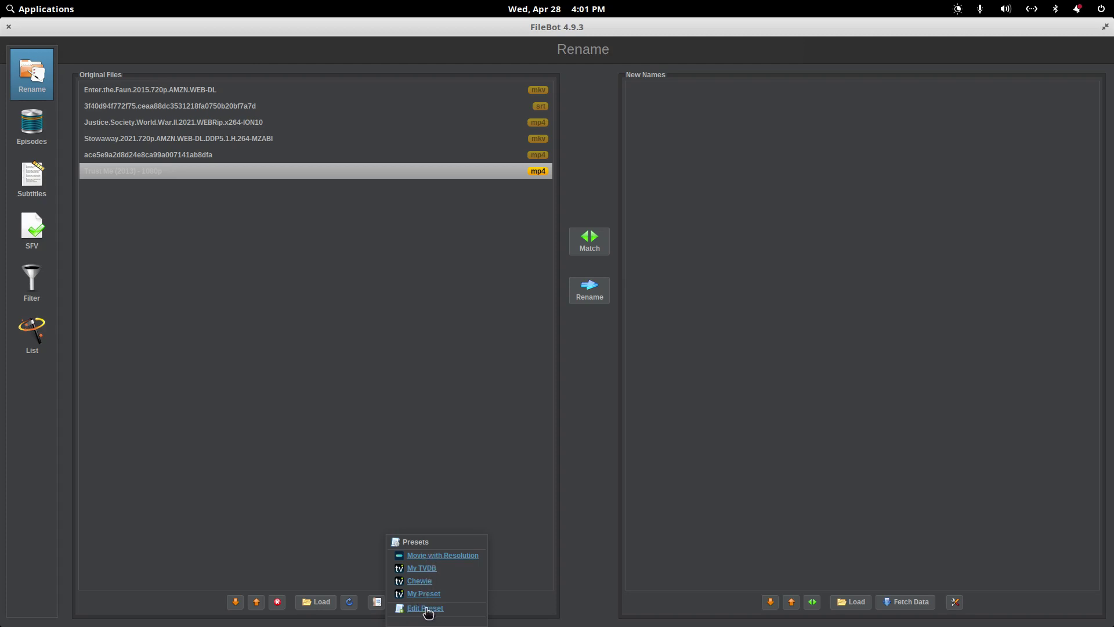
# Step: Save the Movie with Resolution preset: {n} ({y}) - {vf}{subt}, TheMovieDB source, Rename action
pyautogui.click(426, 608)
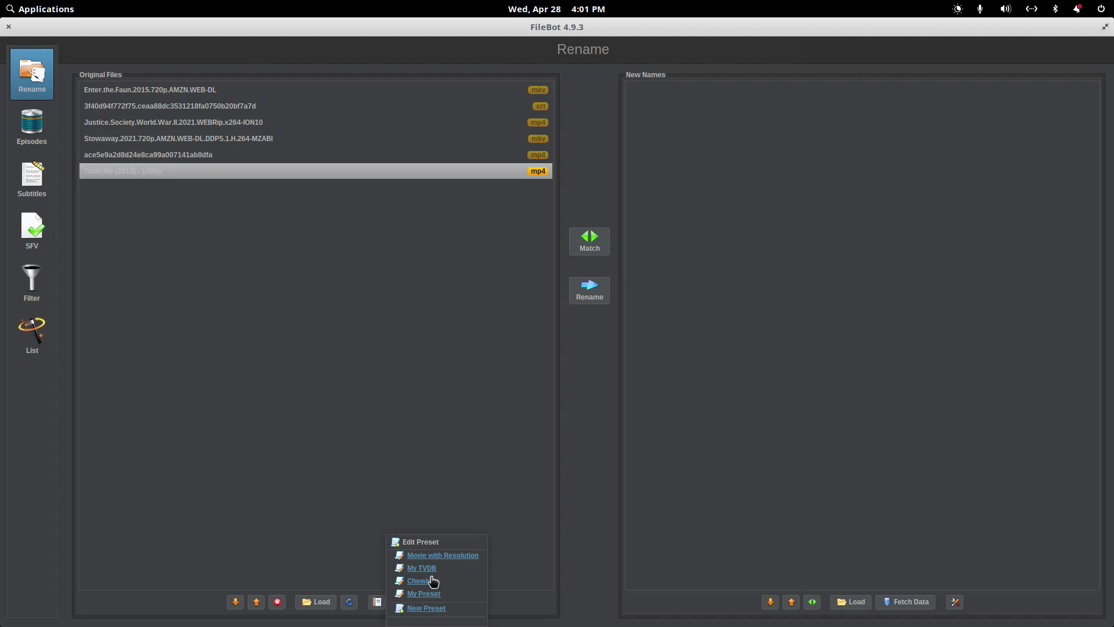
pyautogui.click(432, 557)
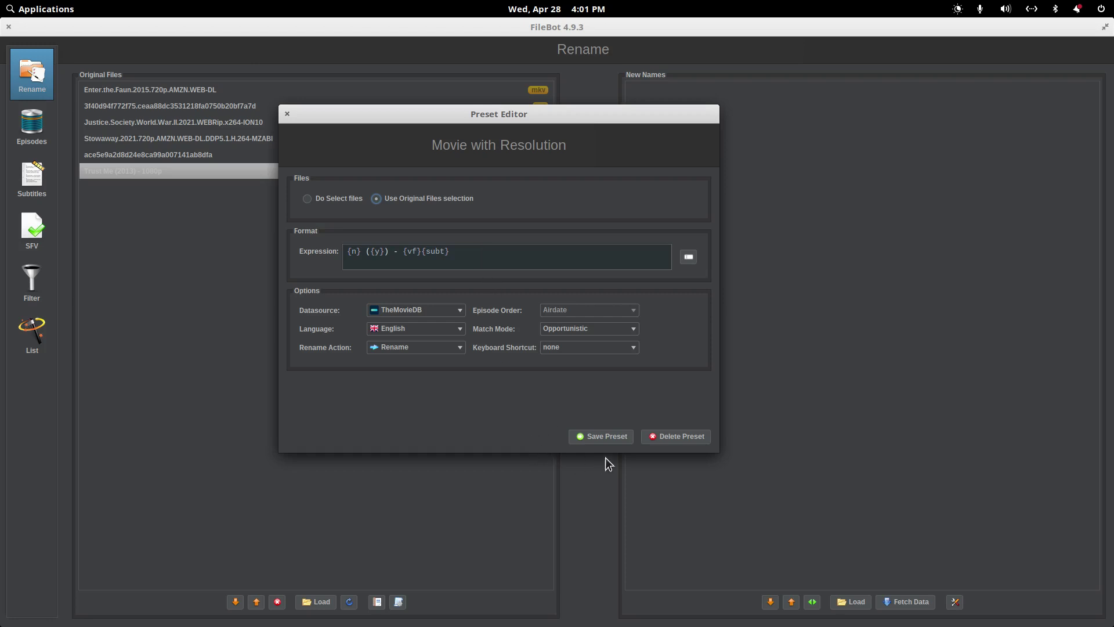
pyautogui.click(600, 437)
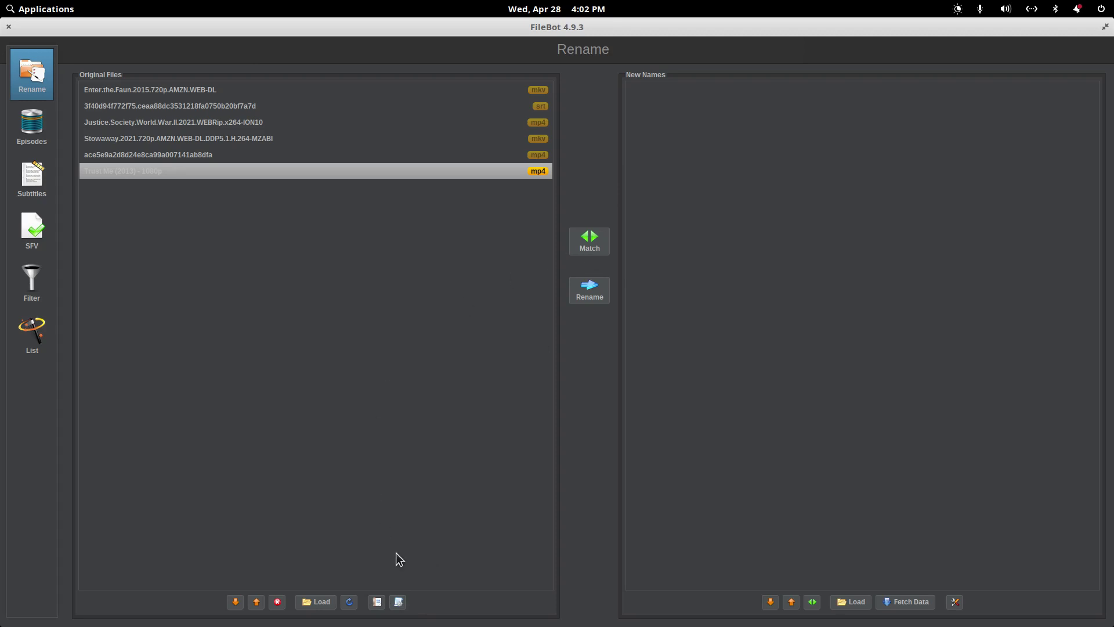
# Step: Apply the Movie with Resolution preset, skipping Enter the Faun, to get five new names
pyautogui.click(398, 601)
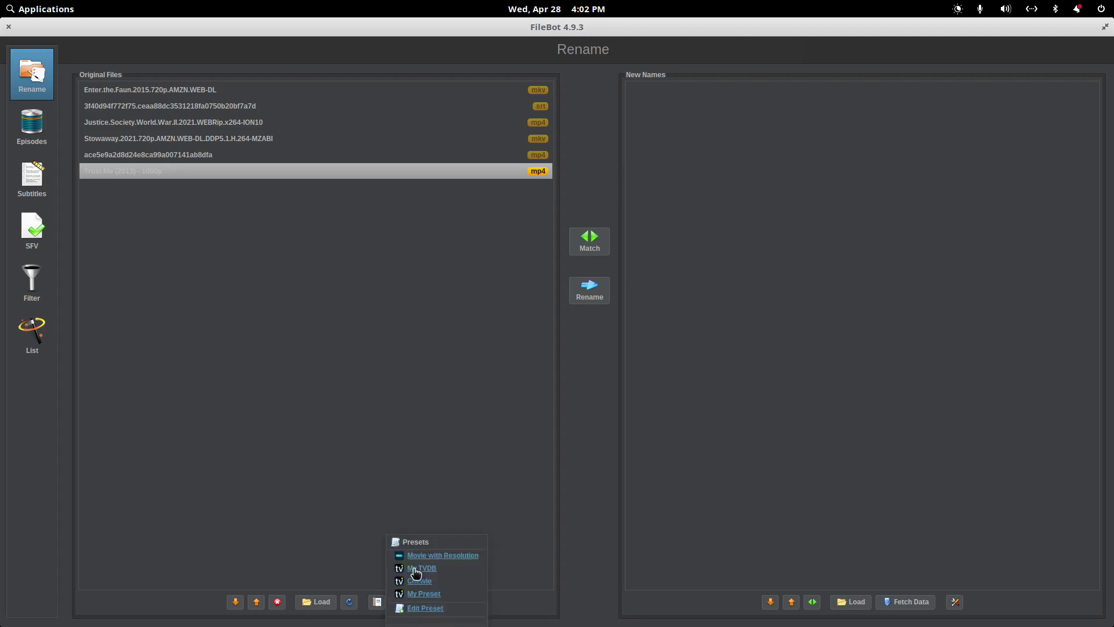
pyautogui.click(443, 555)
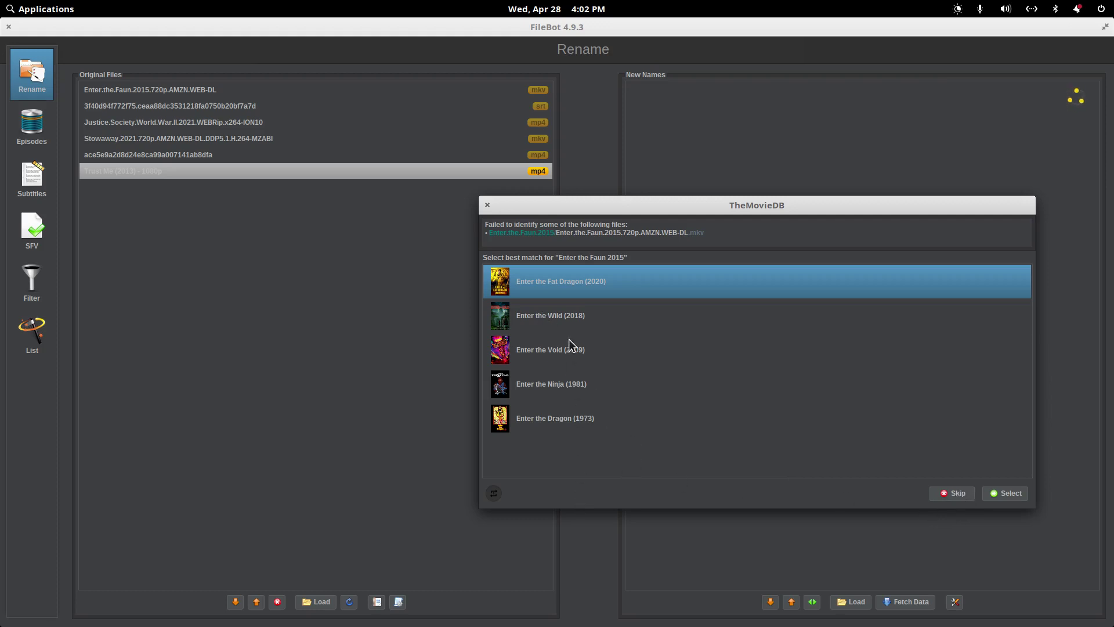
pyautogui.click(945, 494)
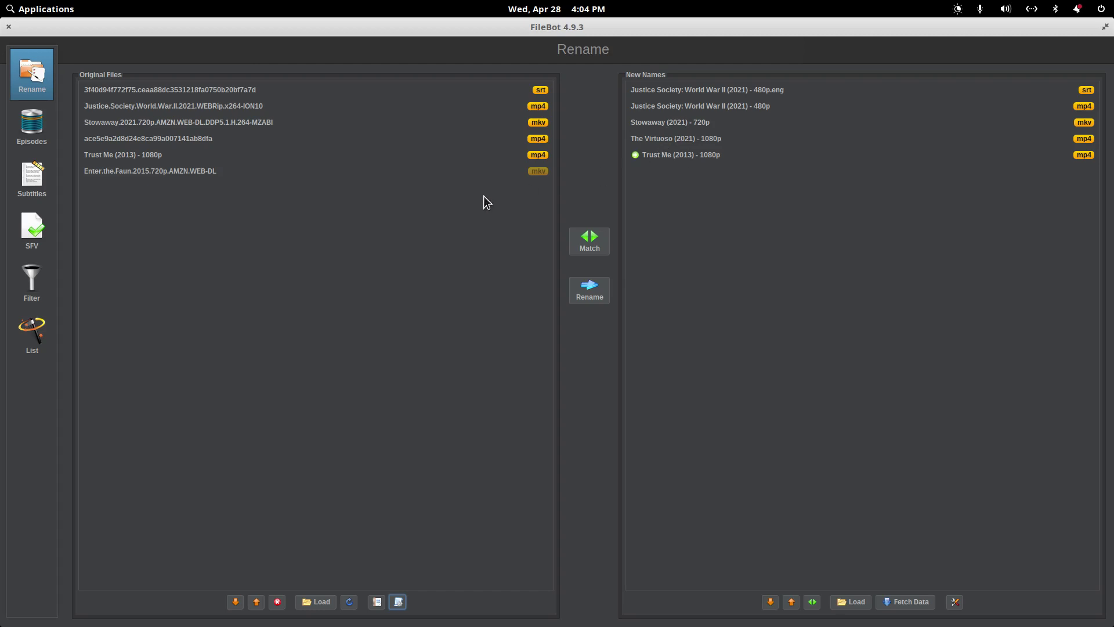
pyautogui.click(171, 137)
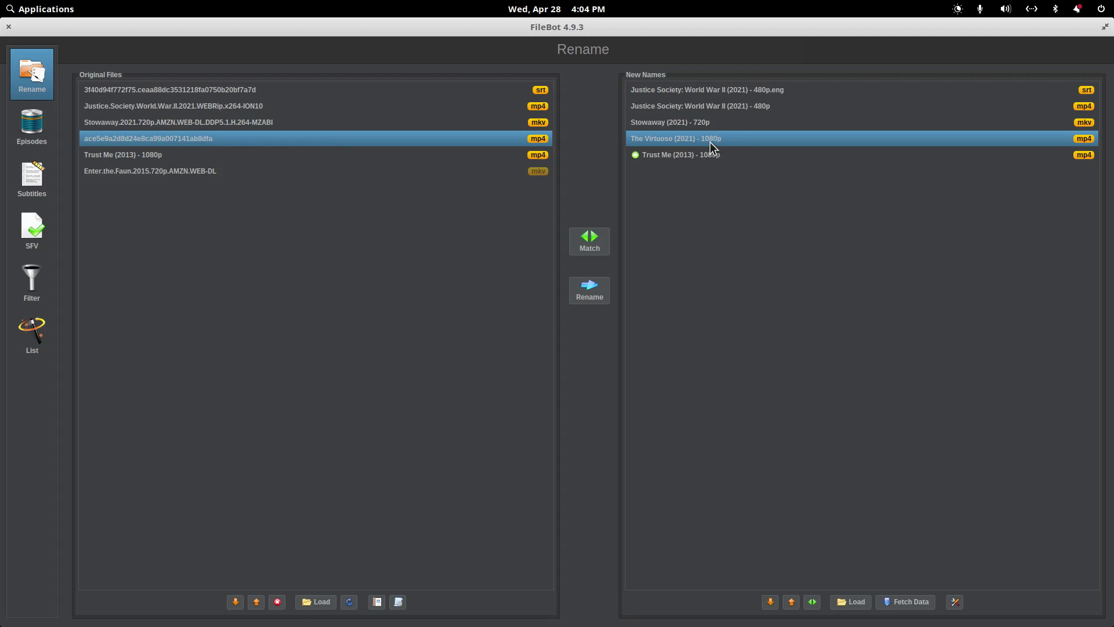
pyautogui.click(209, 118)
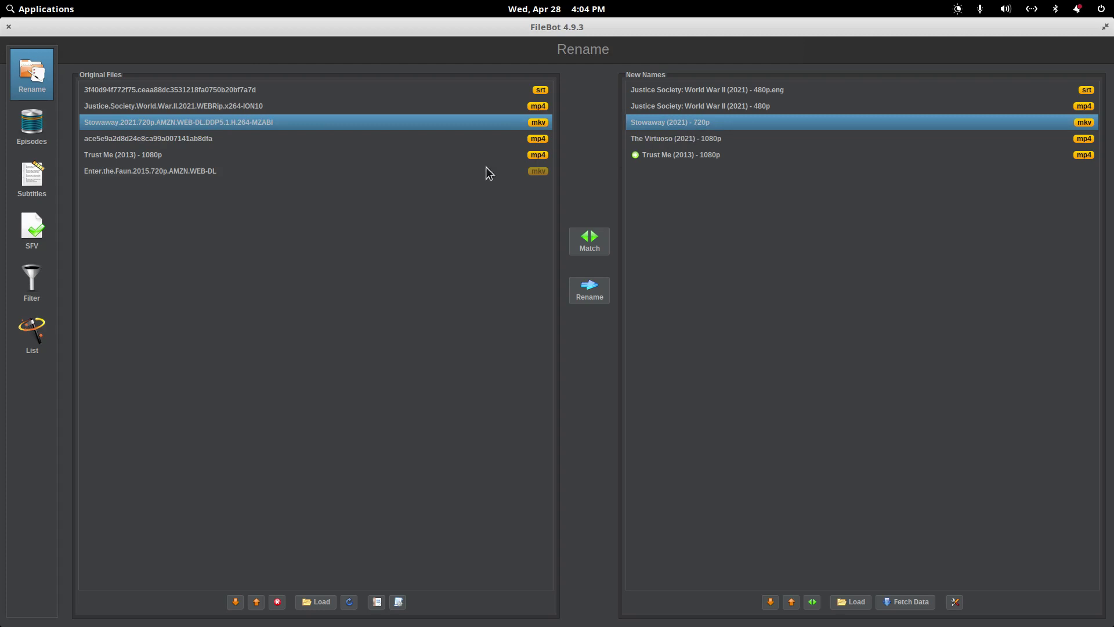
pyautogui.click(217, 108)
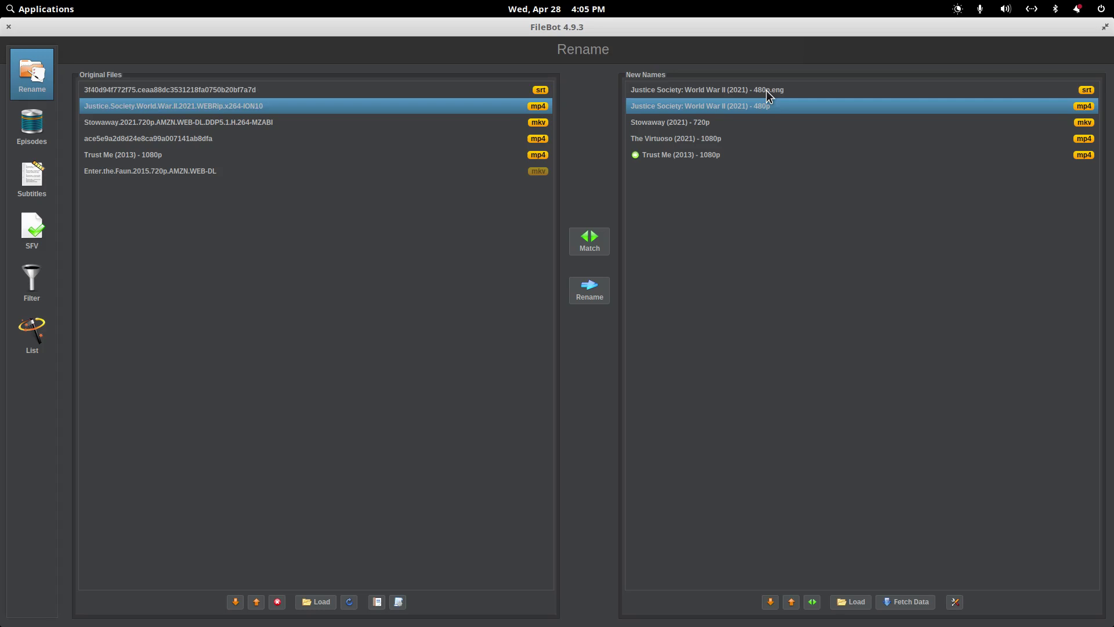
pyautogui.click(766, 90)
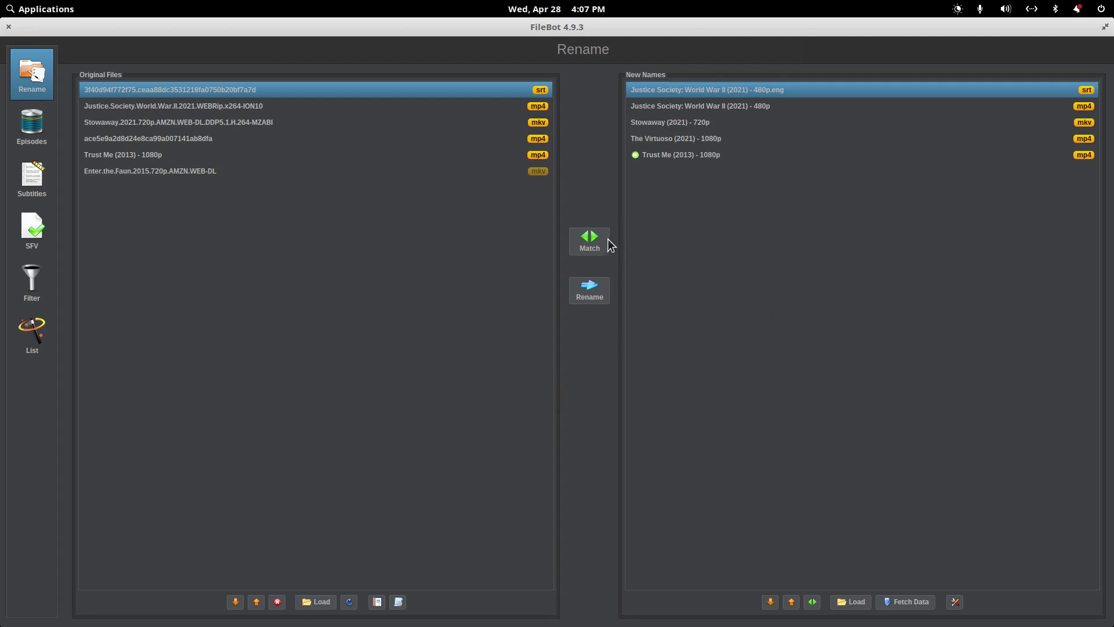
# Step: Rename the five matched files with invalid characters validated, then close FileBot
pyautogui.click(590, 291)
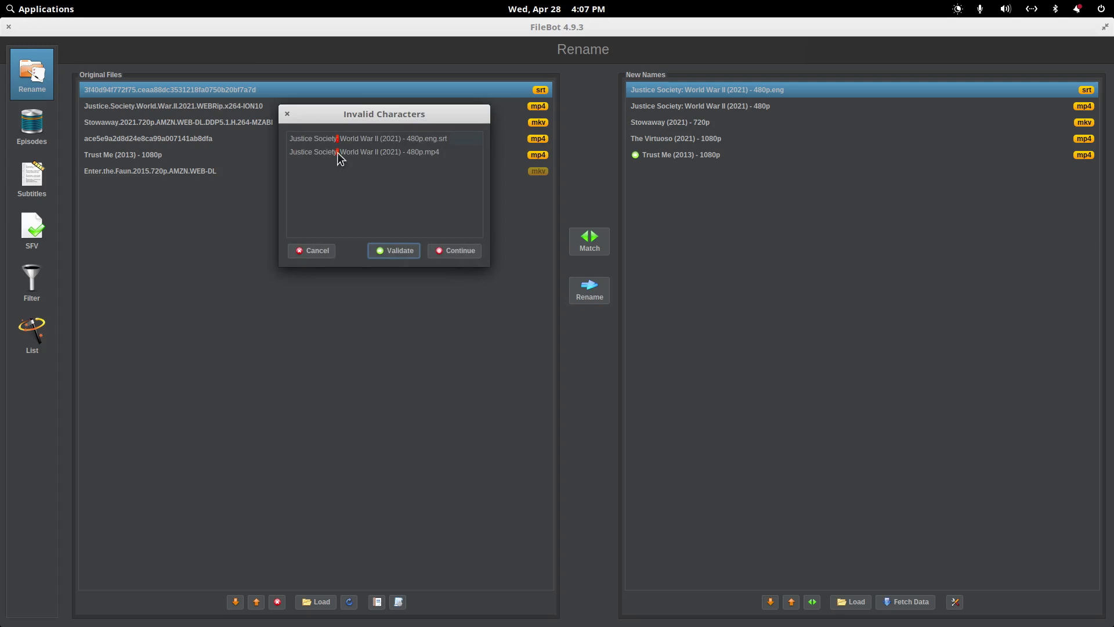
pyautogui.click(392, 254)
pyautogui.click(456, 248)
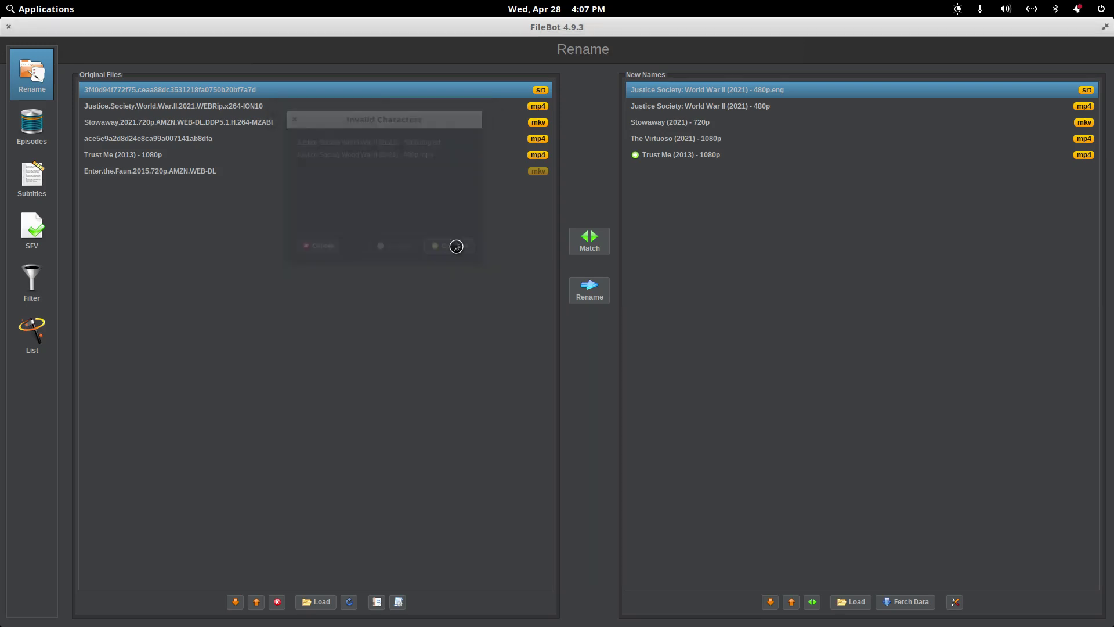
pyautogui.click(8, 27)
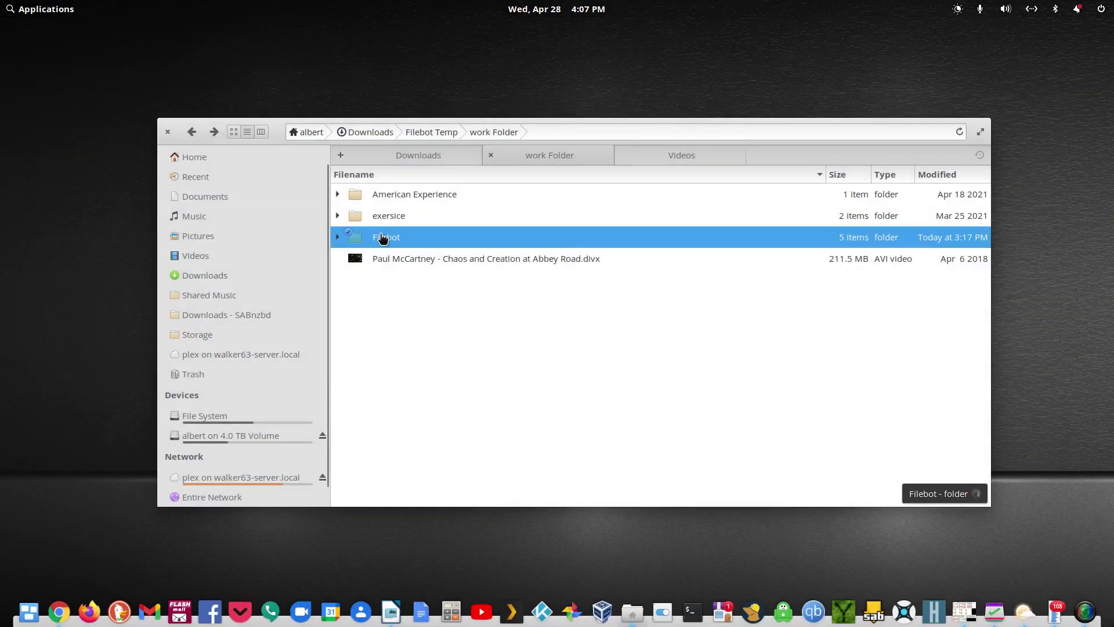
# Step: Browse into the Justice.Society.World.War.II folder to see its renamed 480p .mp4 and .eng.srt files
pyautogui.doubleClick(382, 238)
pyautogui.doubleClick(396, 195)
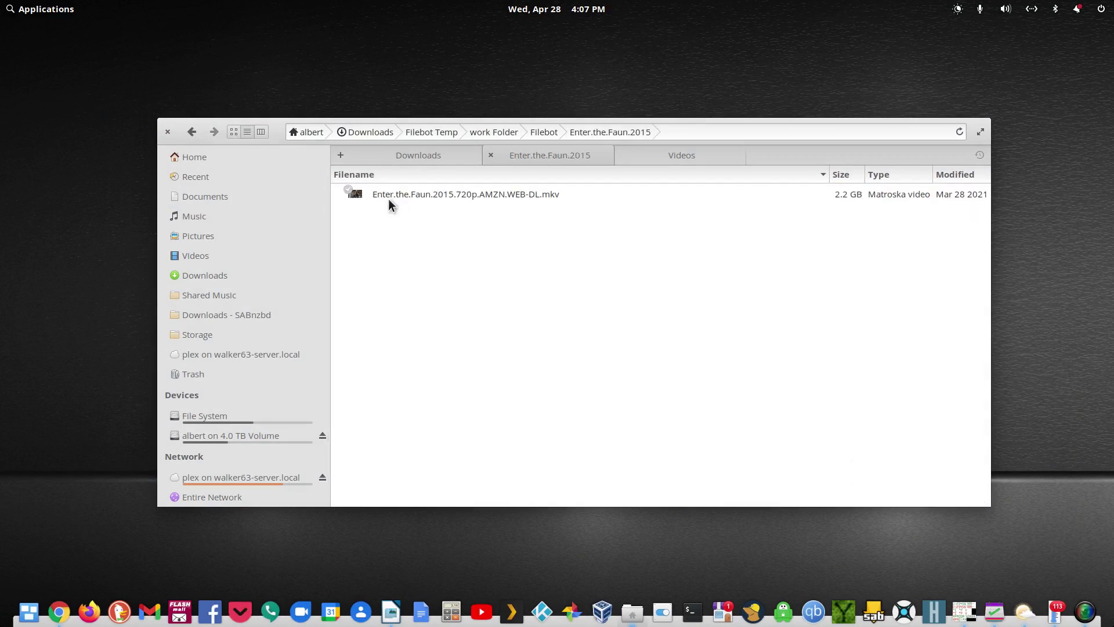
pyautogui.click(191, 131)
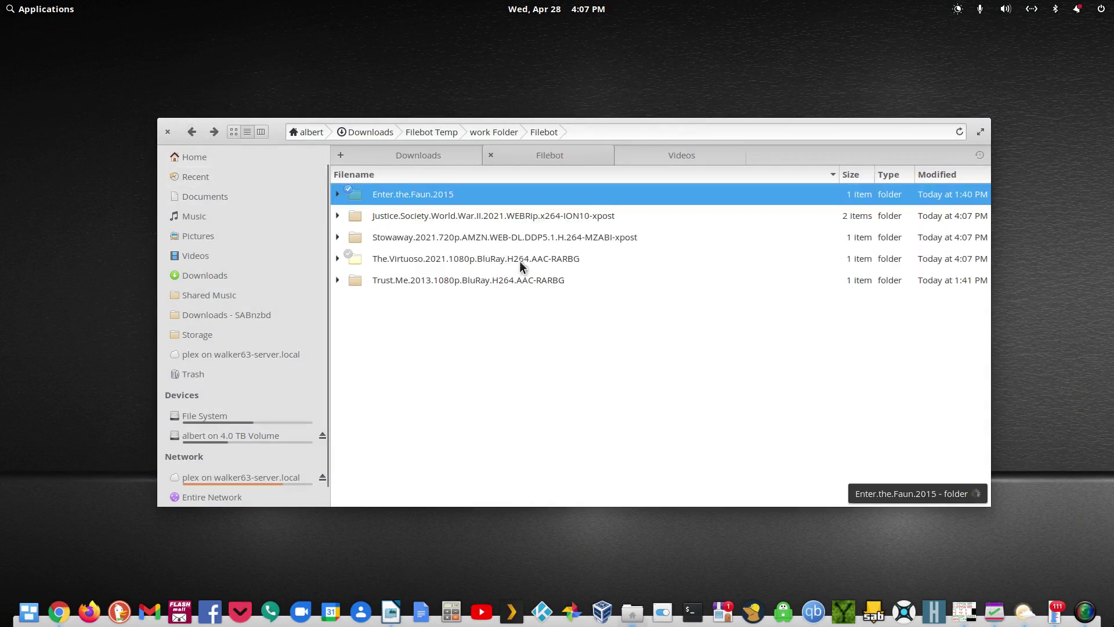
pyautogui.doubleClick(478, 220)
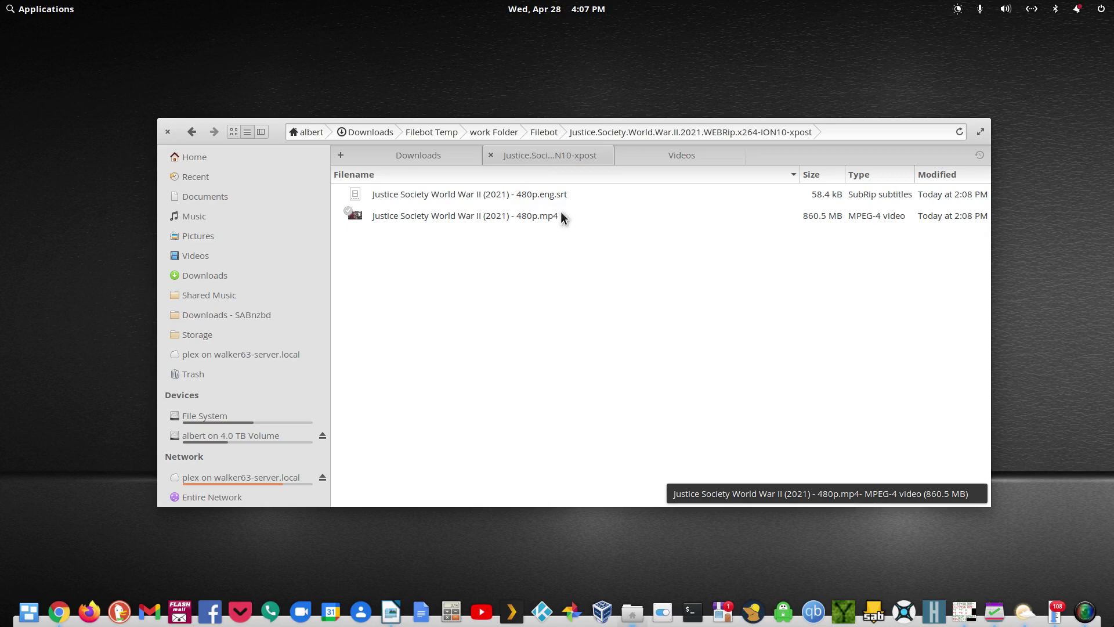
# Step: Open Justice Society World War II (2021) - 480p.eng.srt in Code and scroll through its dialogue
pyautogui.doubleClick(481, 195)
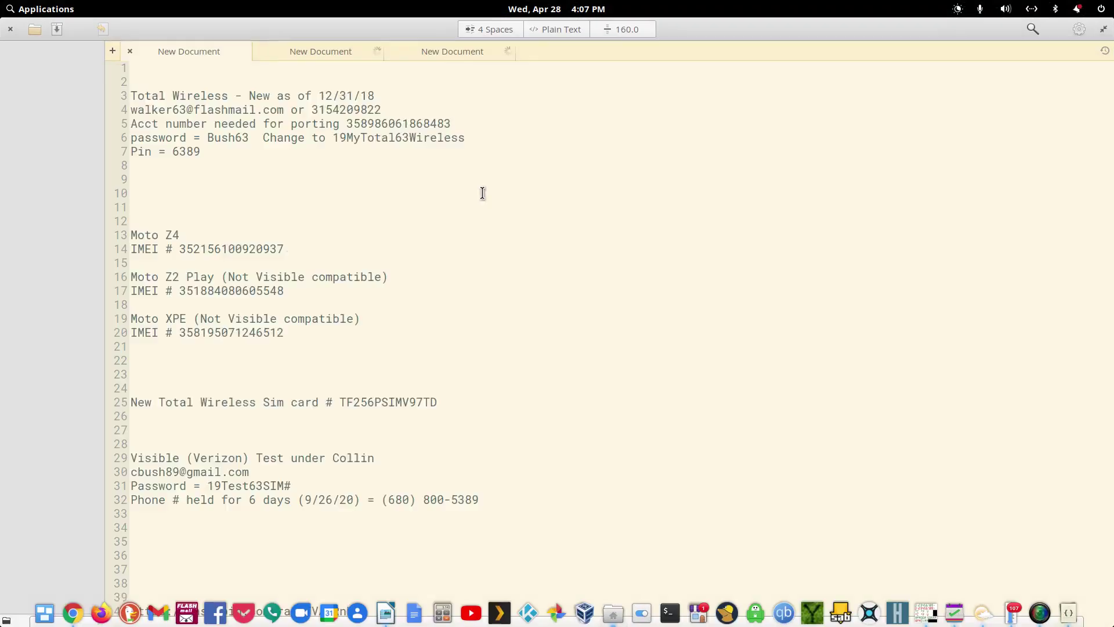
pyautogui.scroll(-20, 376, 343)
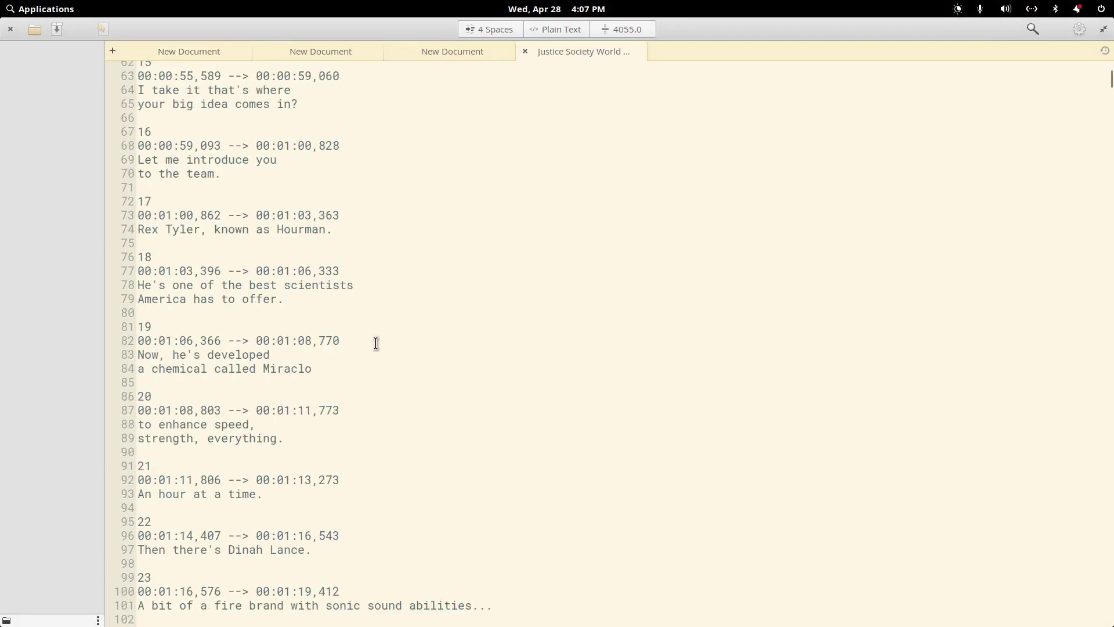
pyautogui.scroll(-20, 376, 343)
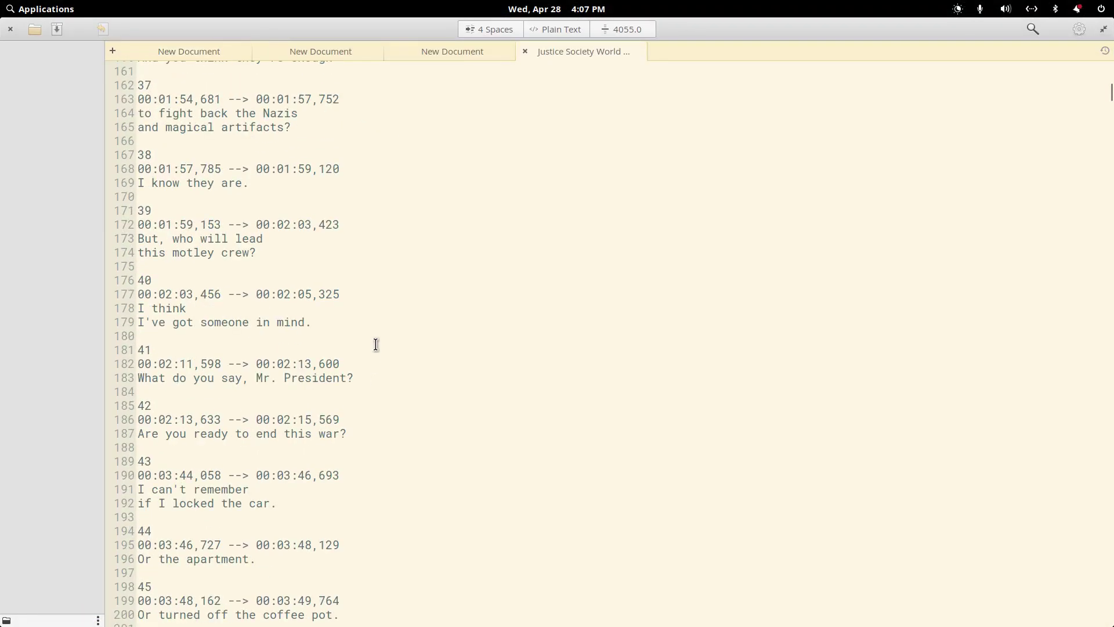
pyautogui.scroll(-8, 376, 345)
pyautogui.scroll(-20, 376, 345)
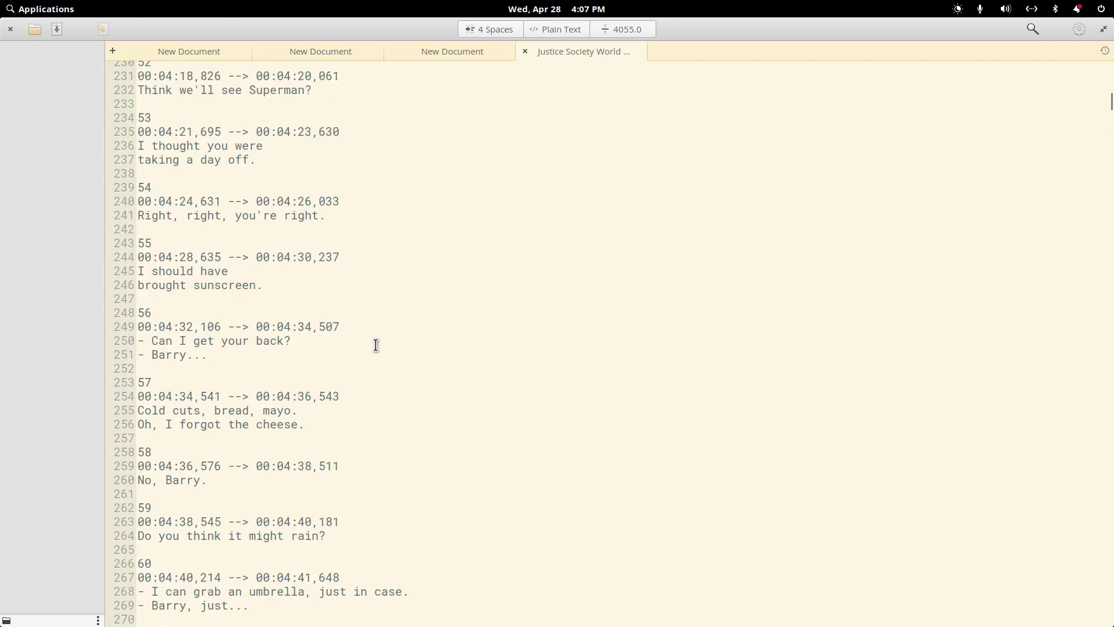
pyautogui.scroll(-20, 376, 346)
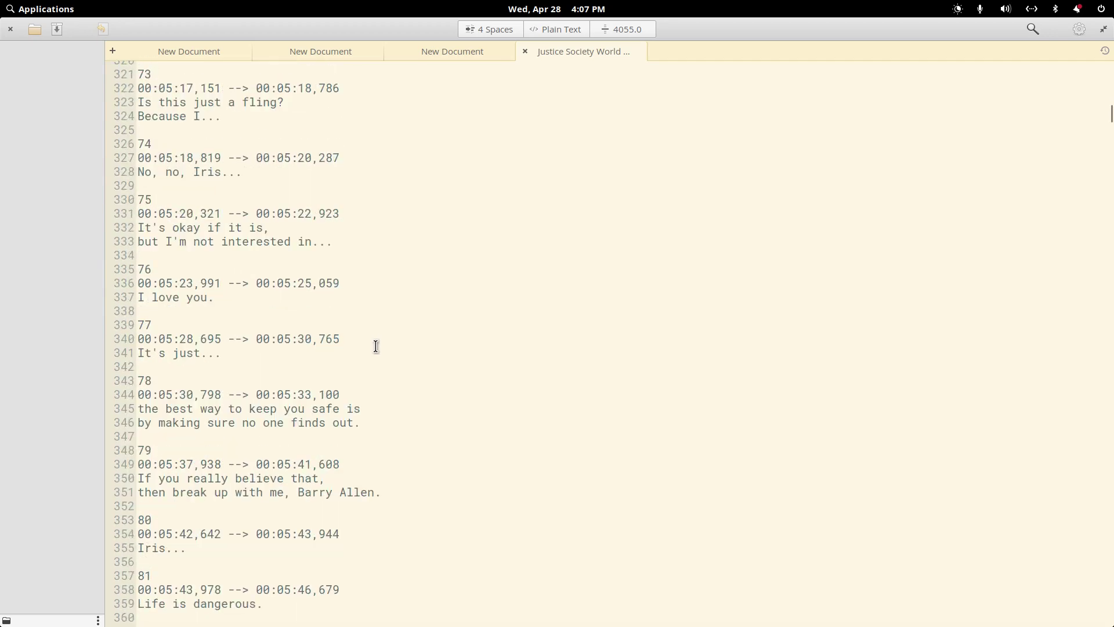
pyautogui.scroll(-16, 376, 347)
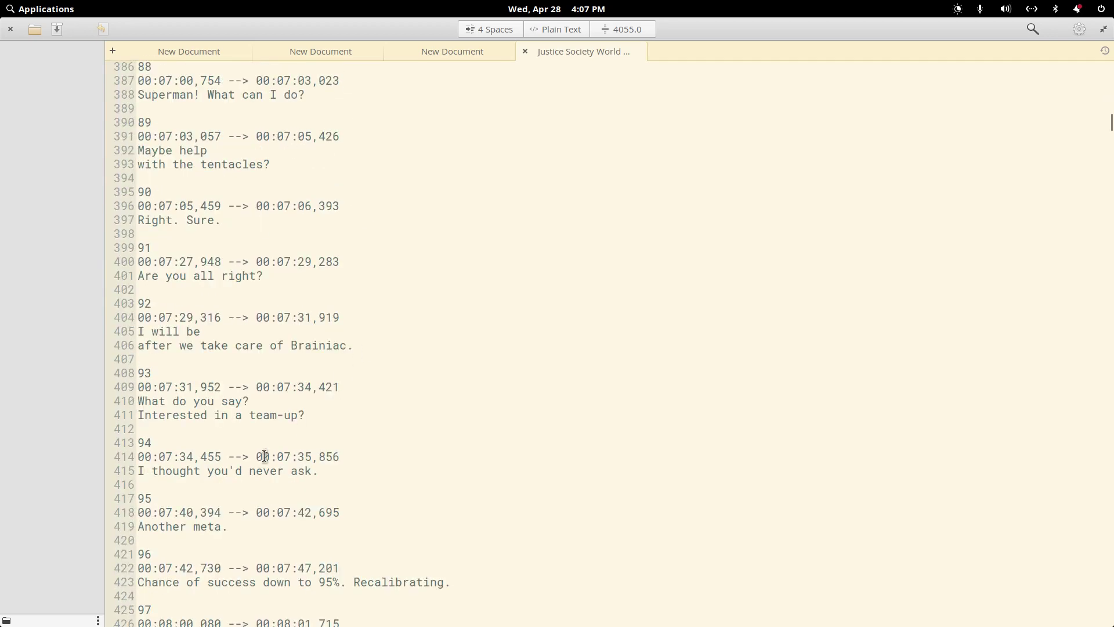
# Step: Close the subtitle file in Code and go back to the Filebot folder's five movie folders
pyautogui.click(10, 29)
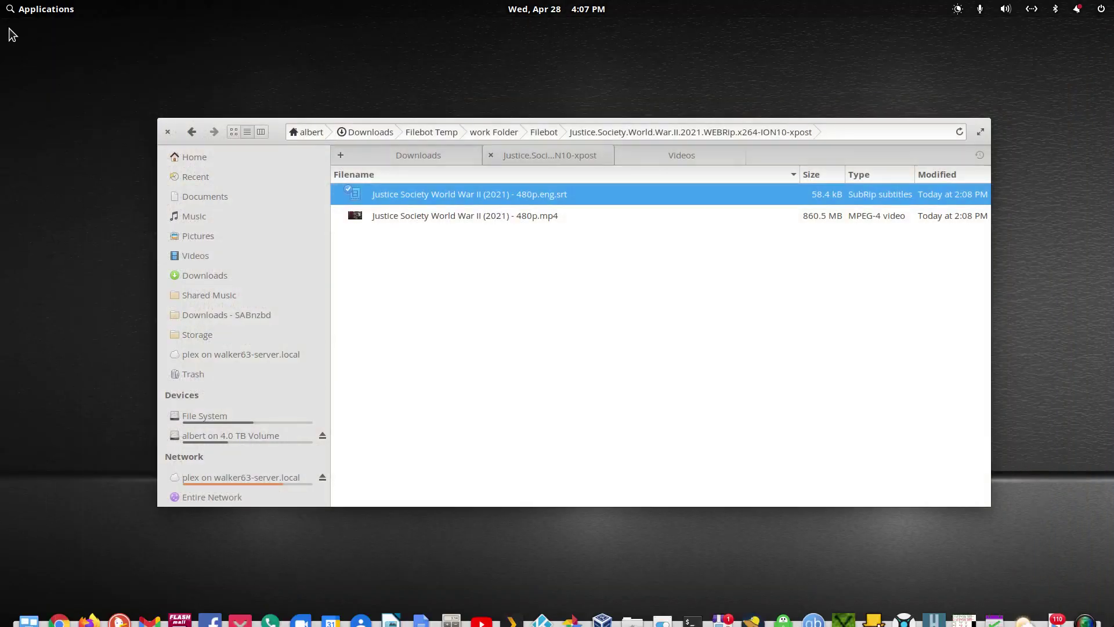
pyautogui.click(193, 132)
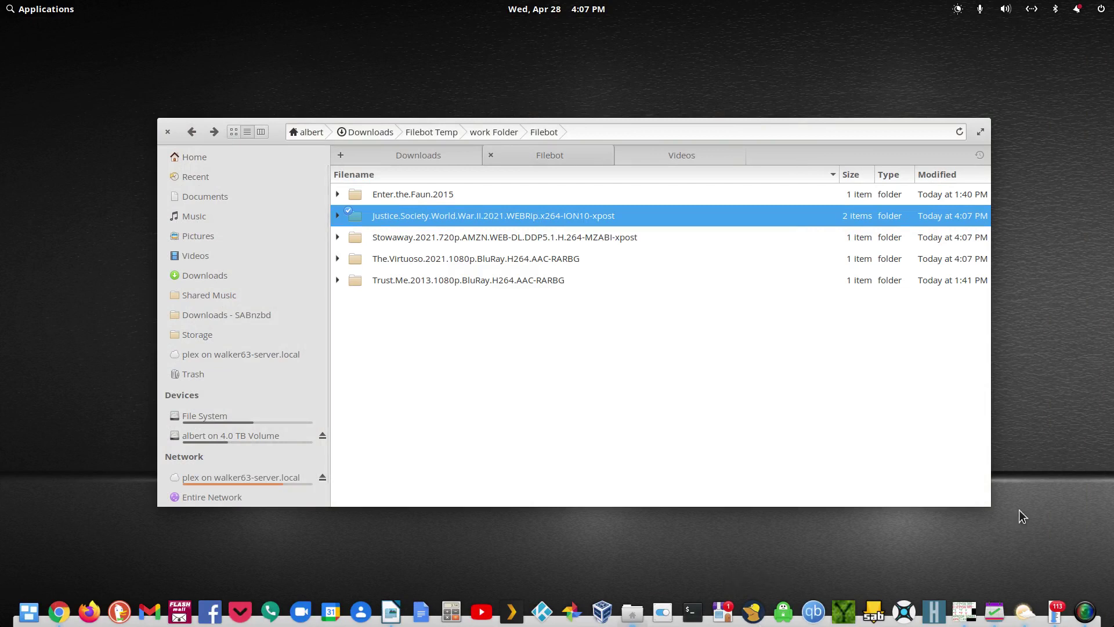